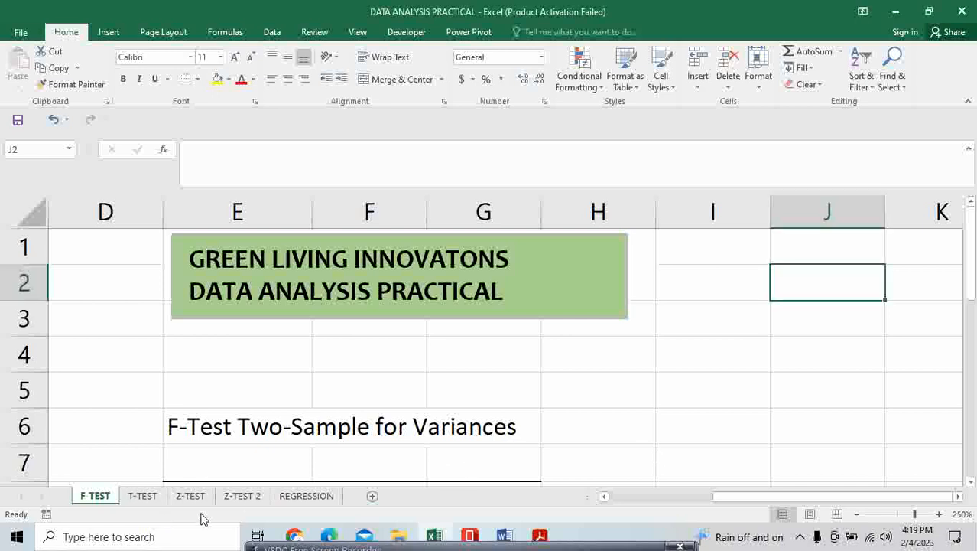
Step: Switch to the T-TEST worksheet and move the active cell to H1 beside the MALE and FEMALE data
left_click(149, 497)
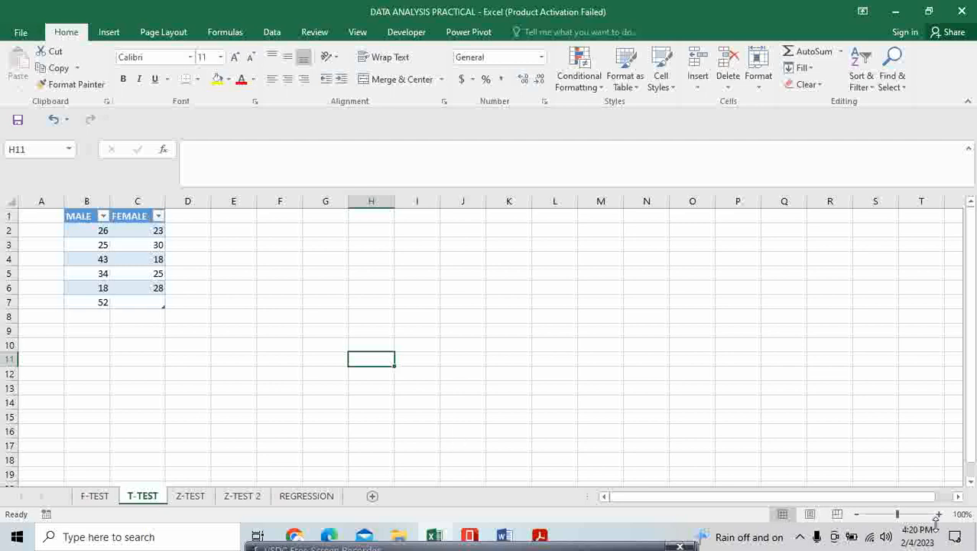
left_click_drag(898, 514, 910, 517)
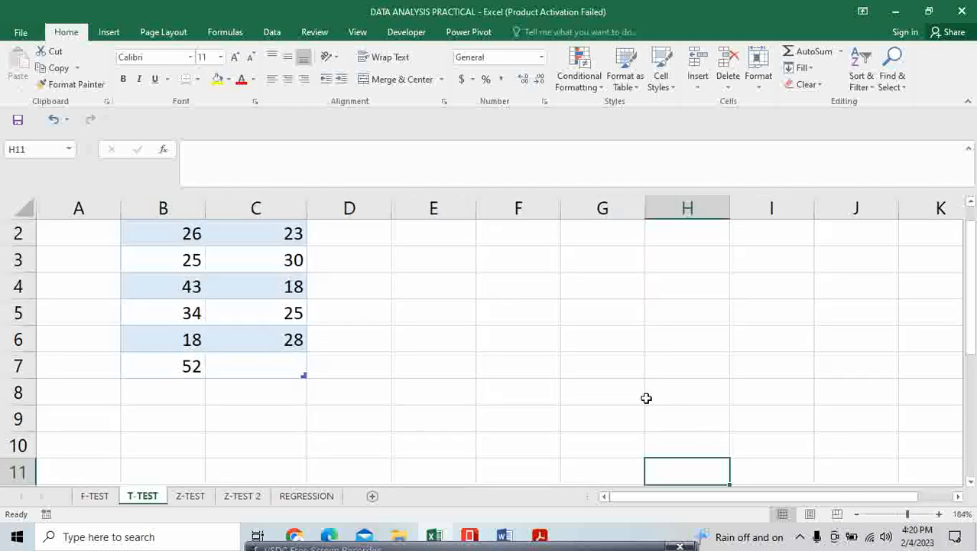
key("Up")
key("Up")
key("Up")
key("Up")
key("Up")
key("Up")
key("Up")
key("Up")
key("Up")
key("Up")
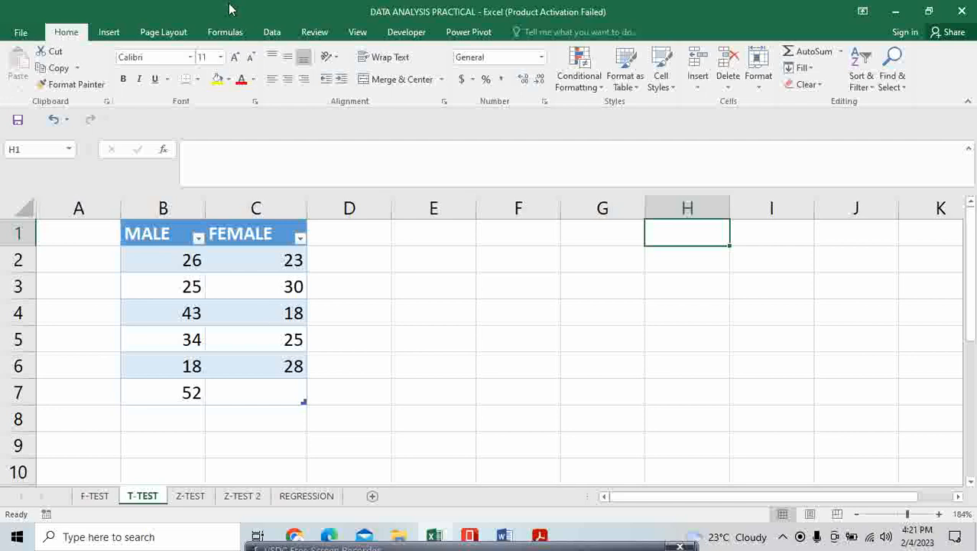
Step: Start the Data Analysis tool t-Test: Two-Sample Assuming Unequal Variances
left_click(272, 32)
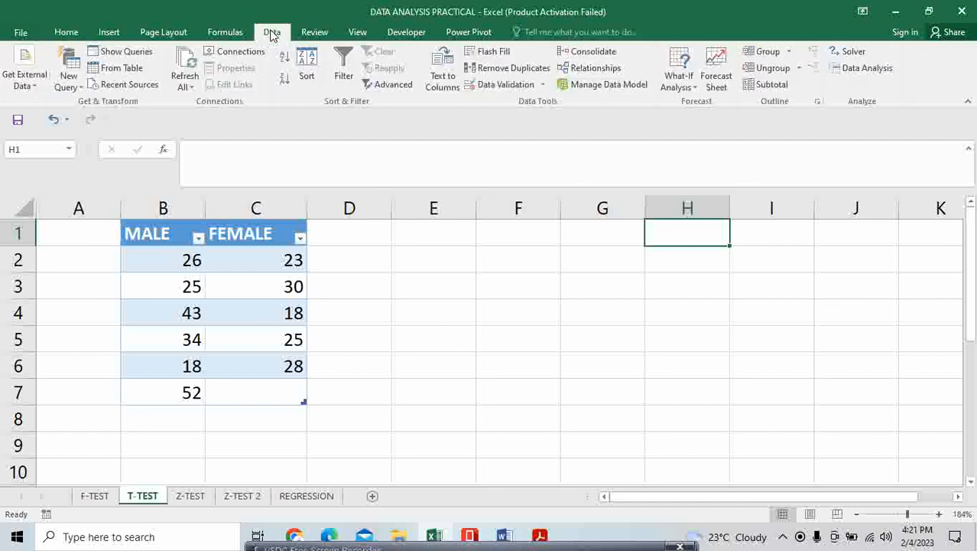
left_click(873, 76)
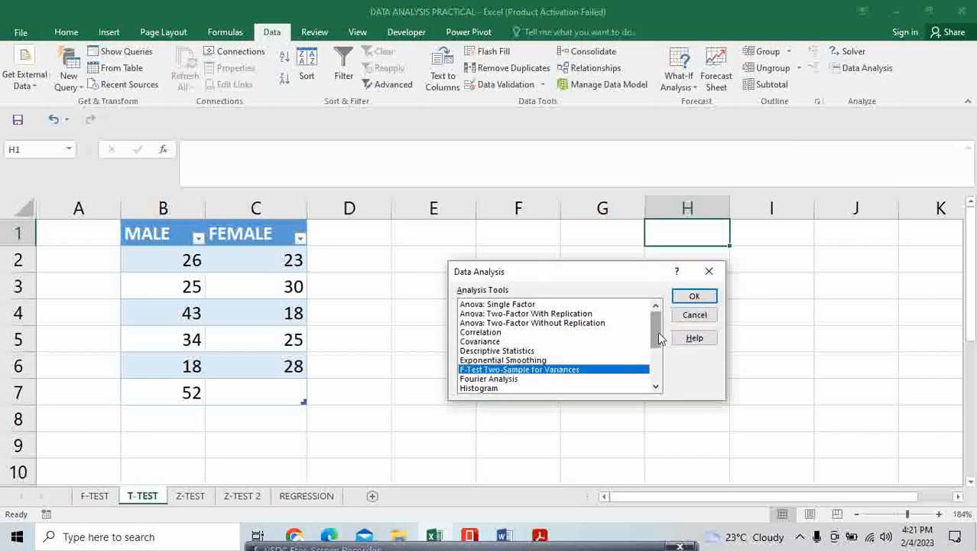
left_click_drag(661, 338, 662, 376)
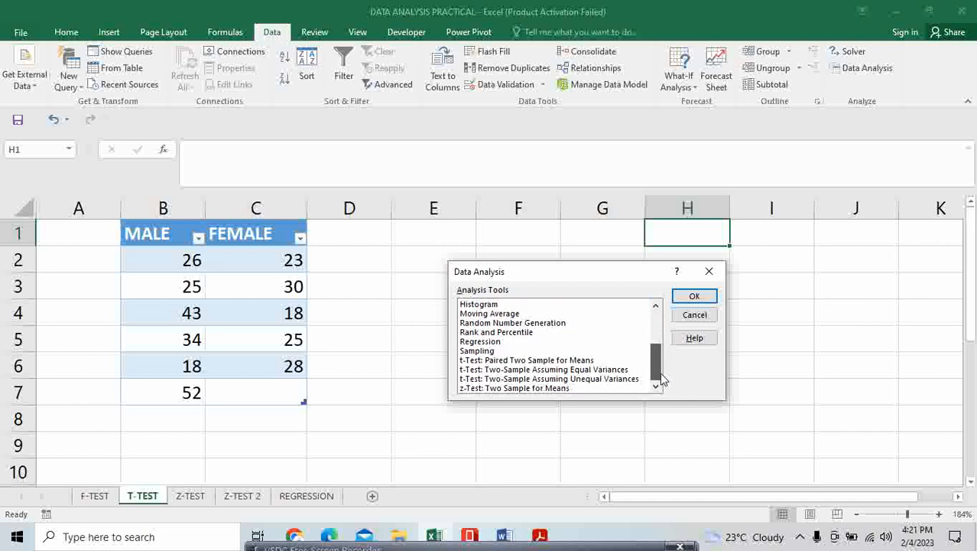
left_click_drag(663, 378, 663, 378)
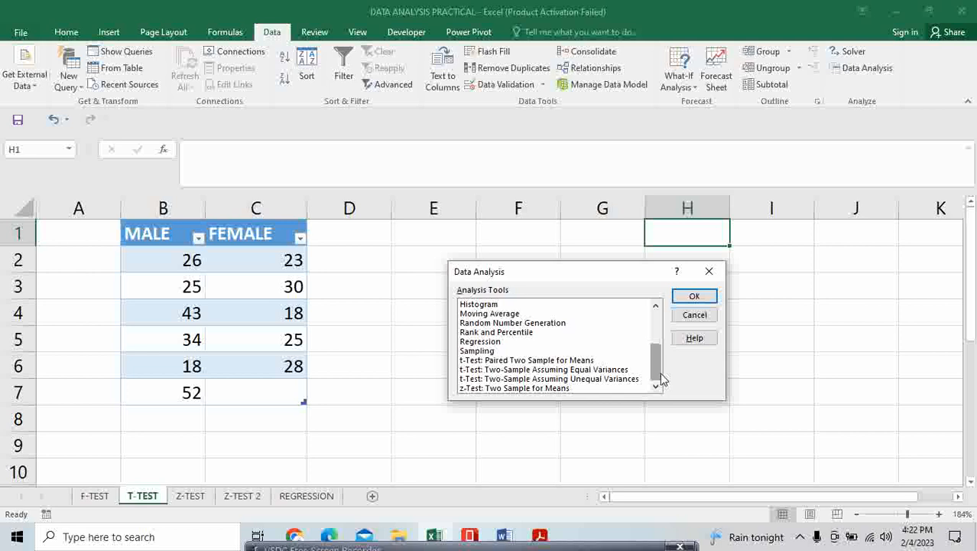
left_click(591, 380)
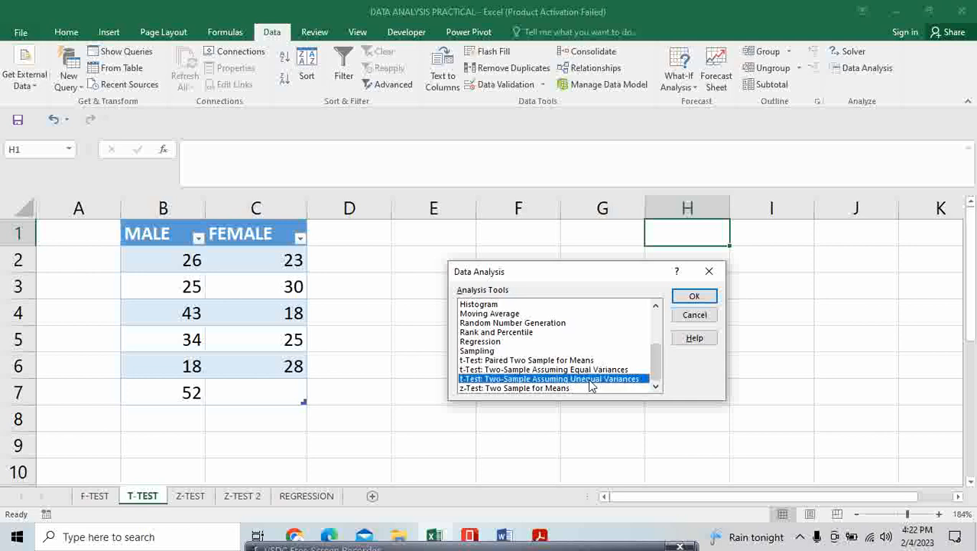
double_click(591, 380)
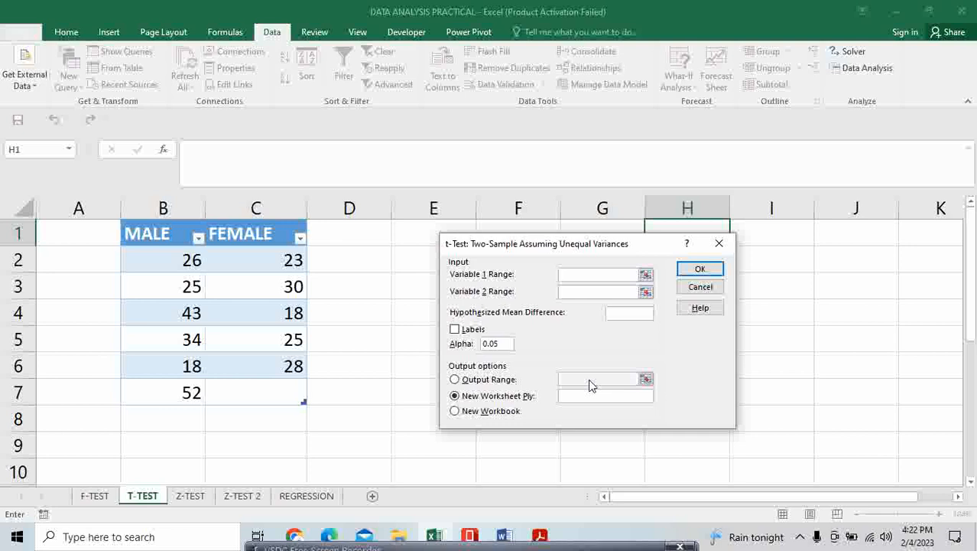
Step: Set the t-test's Variable 1 range to the MALE values in B2:B7
left_click(174, 264)
key("shift+Down")
key("shift+Down")
key("shift+Down")
key("shift+Down")
key("shift+Down")
key("shift+Down")
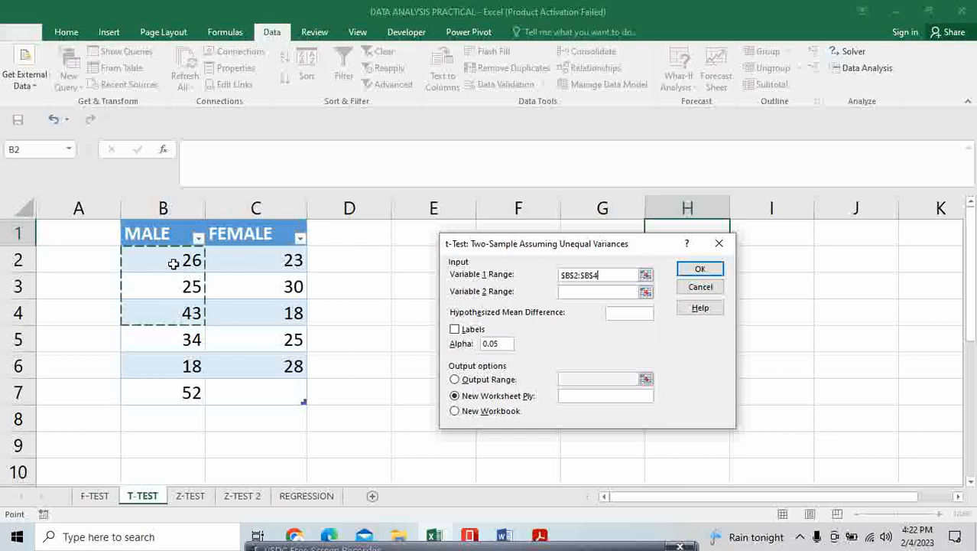
key("shift+Up")
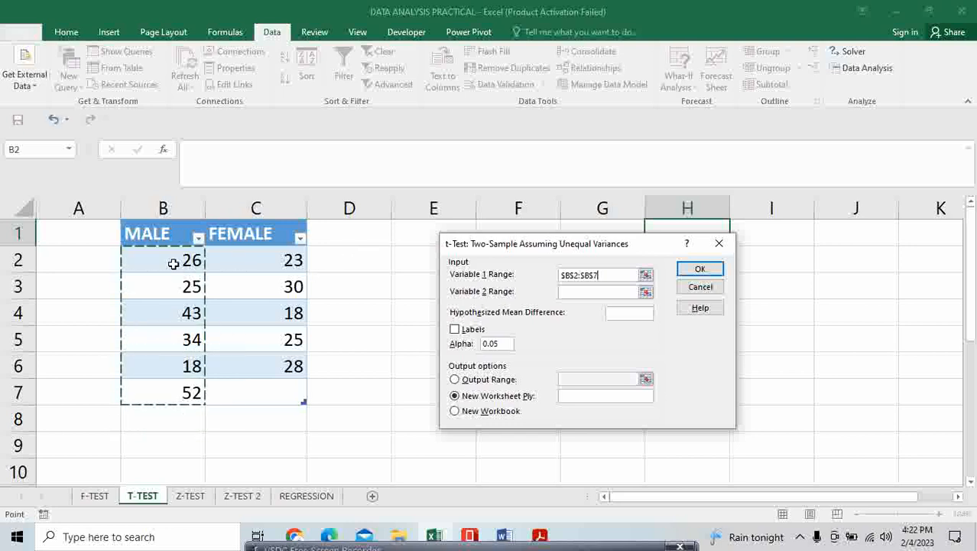
Step: Set the Variable 2 range to the FEMALE values in C2:C6 and the hypothesized mean difference to 0
left_click(591, 293)
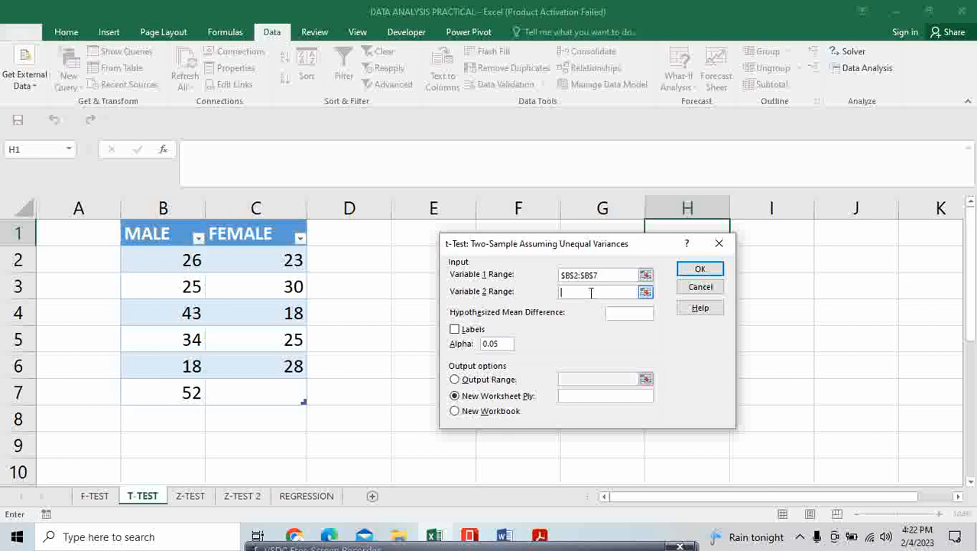
left_click(296, 268)
left_click_drag(295, 267, 295, 365)
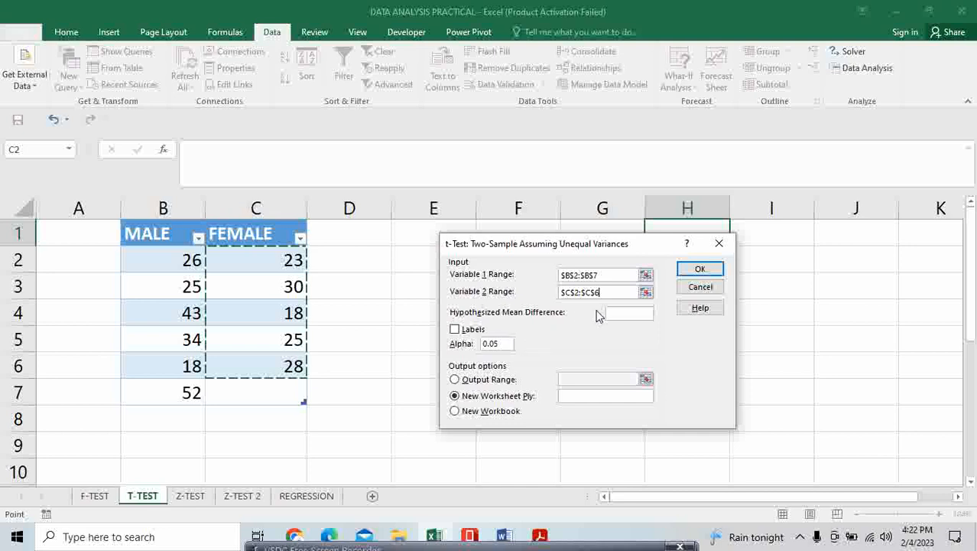
left_click(619, 312)
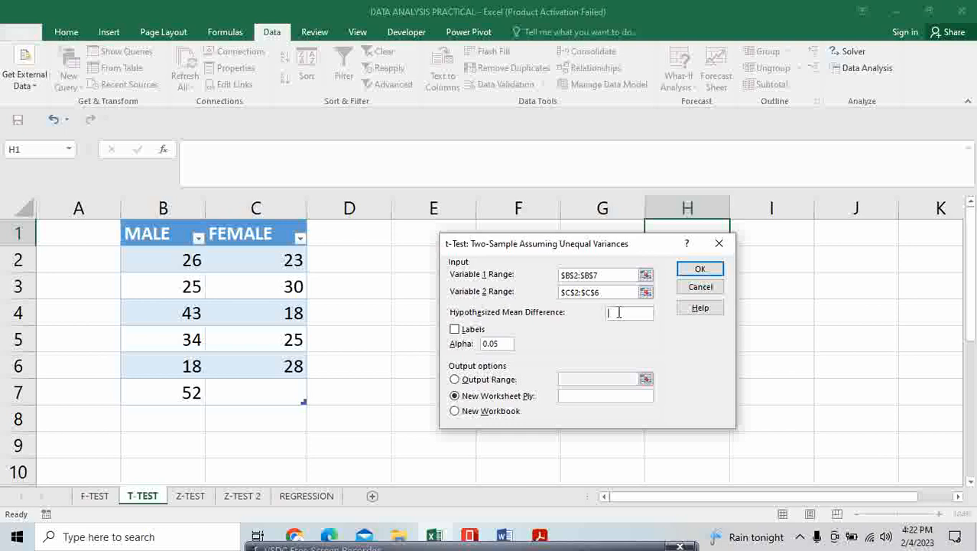
type("0")
Step: Choose an output range starting at cell E2 on the same sheet and run the t-test
left_click(472, 383)
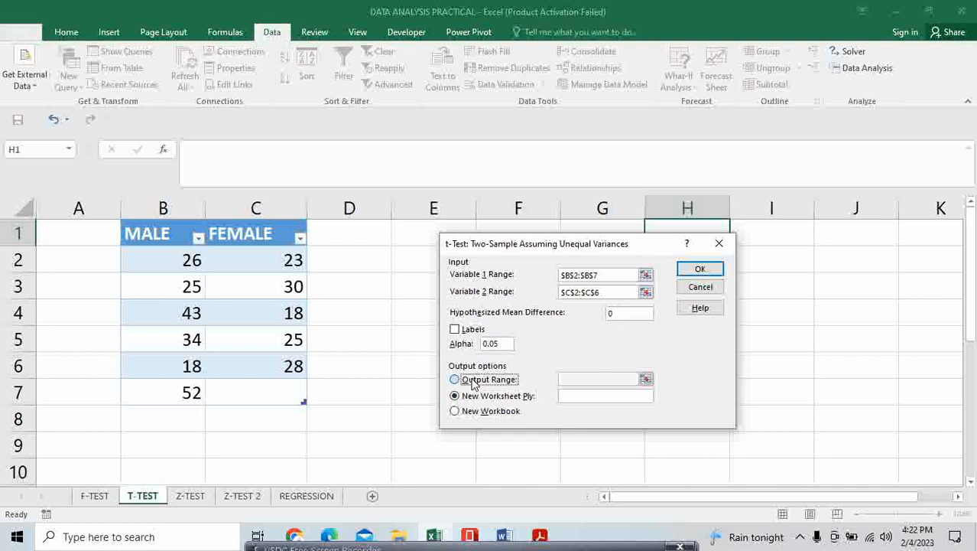
left_click(562, 375)
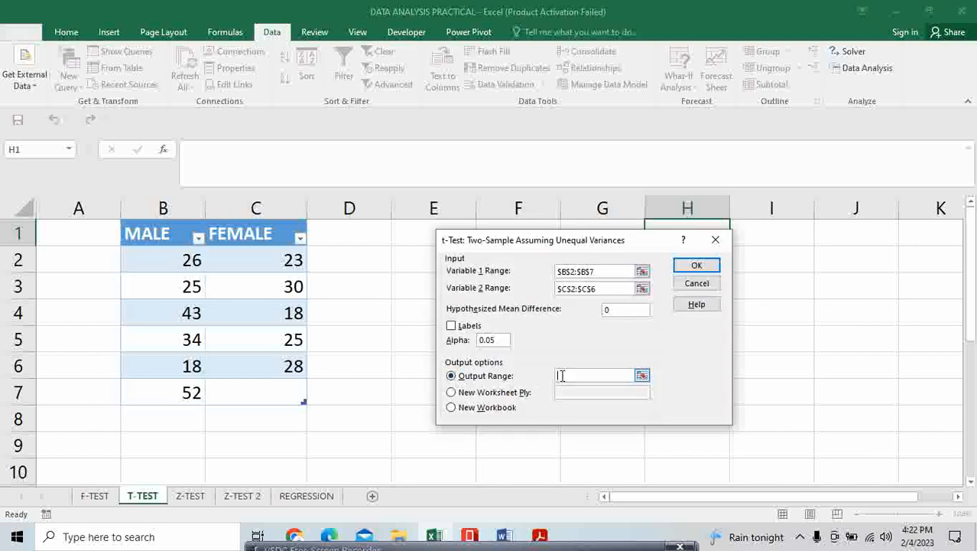
left_click(404, 260)
left_click(695, 266)
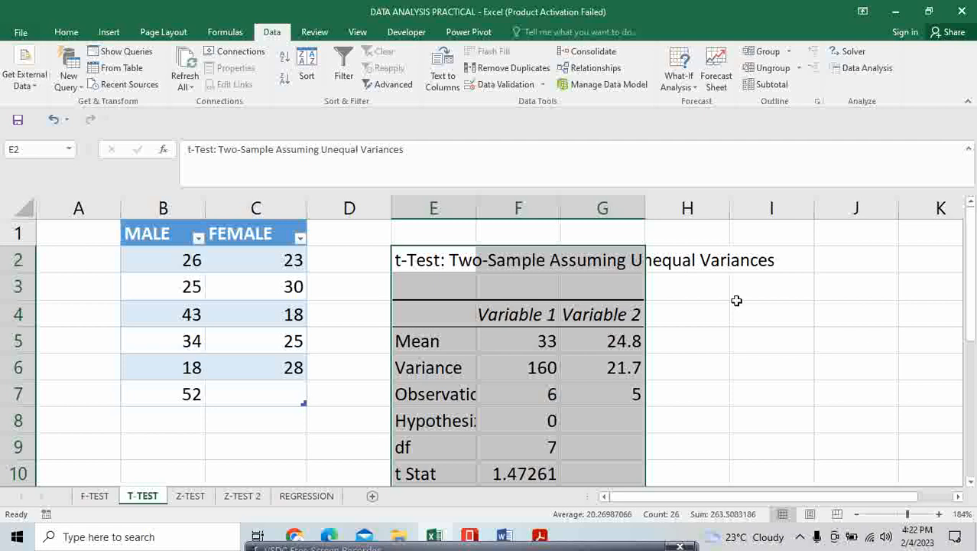
Step: Rename the result table headers Variable 1 and Variable 2 to MALE and FEMALE
left_click_drag(907, 519, 905, 519)
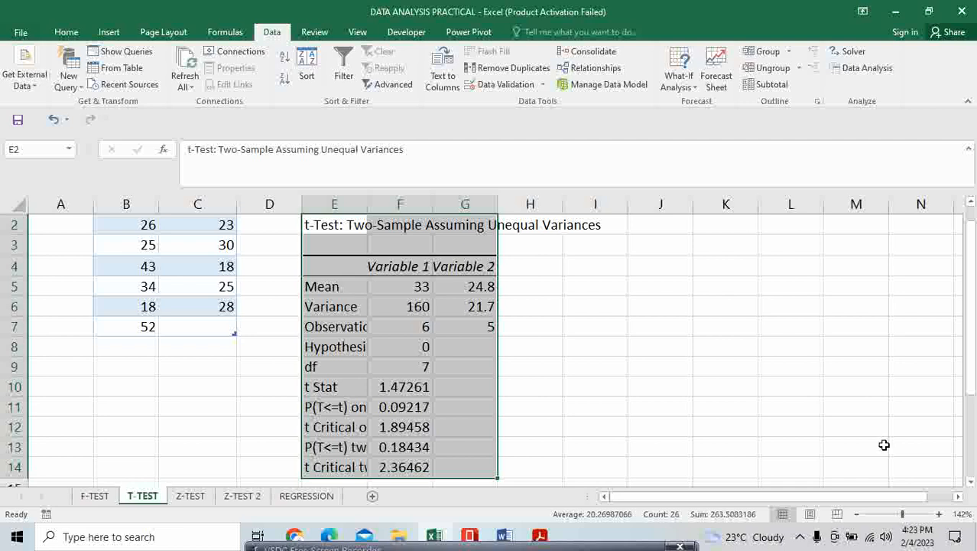
left_click(420, 266)
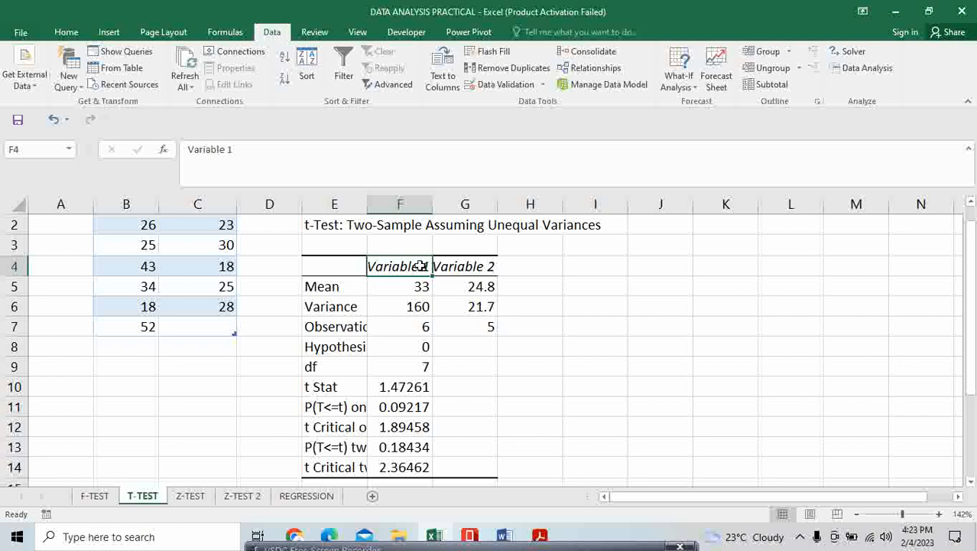
key("BackSpace")
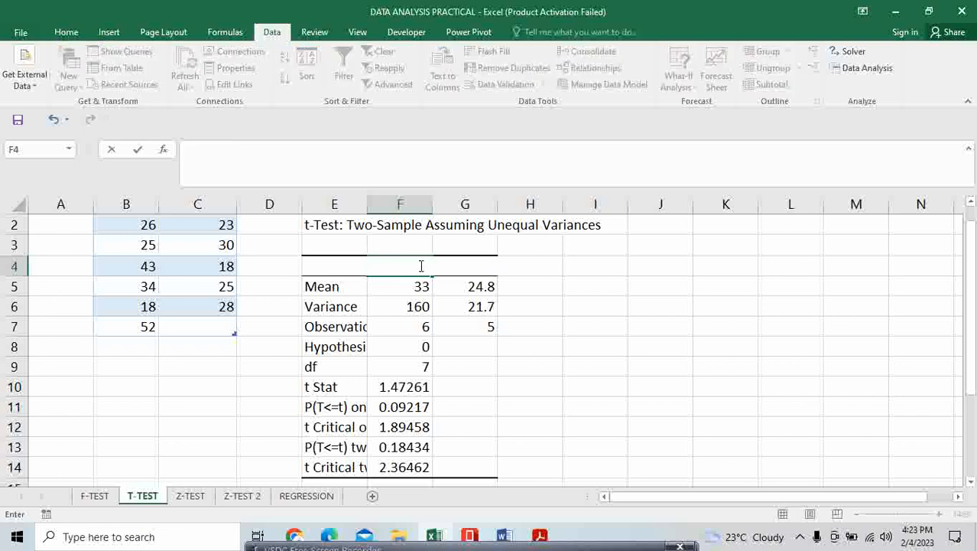
type("MALE")
left_click(446, 266)
left_click(545, 265)
left_click(455, 264)
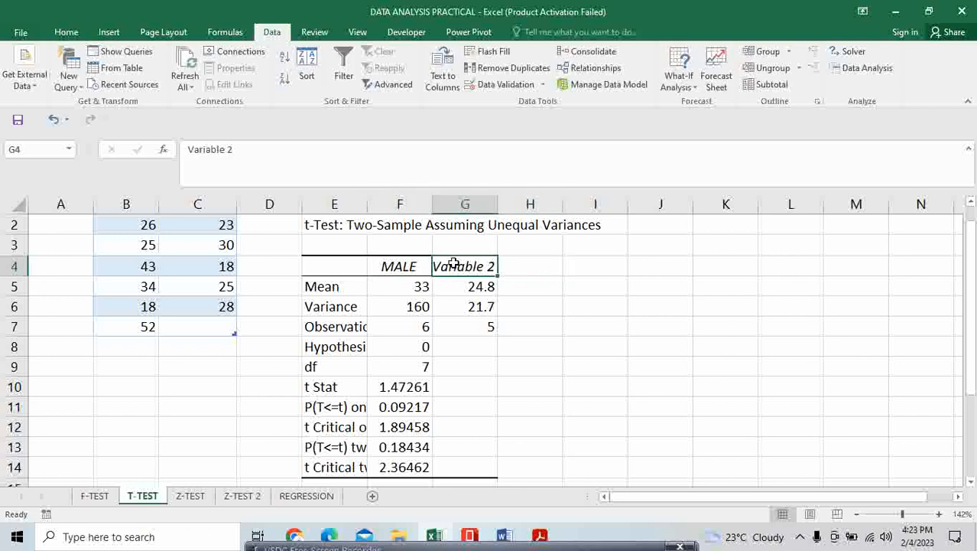
type("FEMALE")
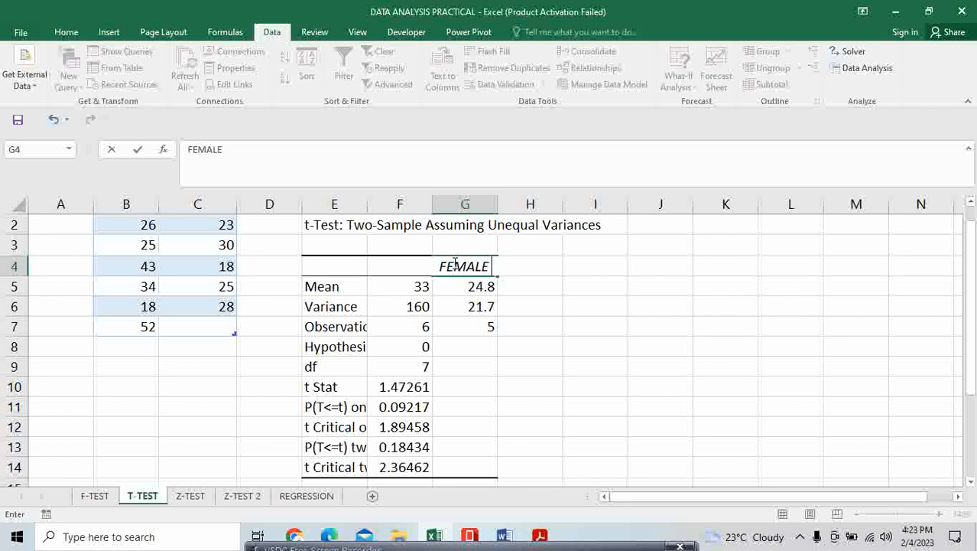
left_click(616, 278)
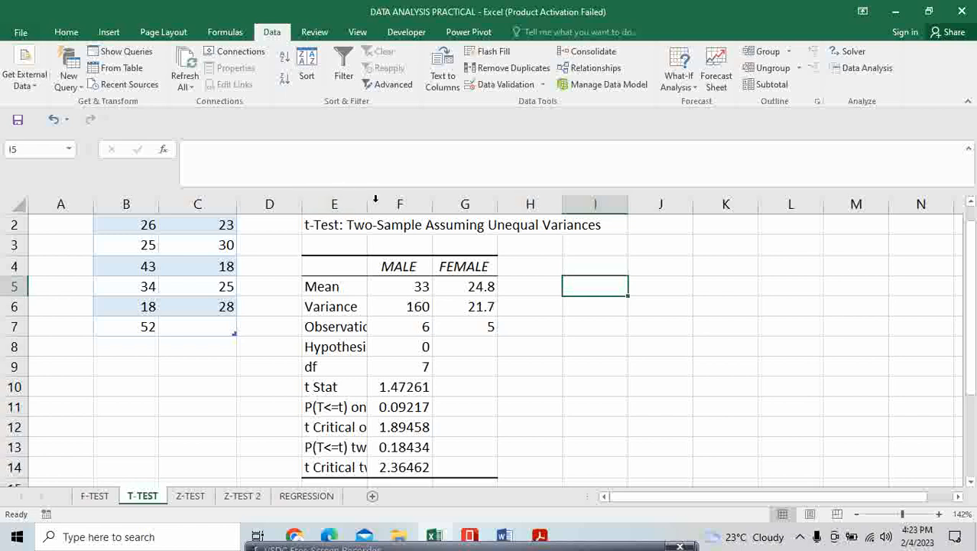
Step: Widen column E until all row labels of the t-test results fit, including Hypothesized Mean Difference
left_click_drag(368, 202, 480, 220)
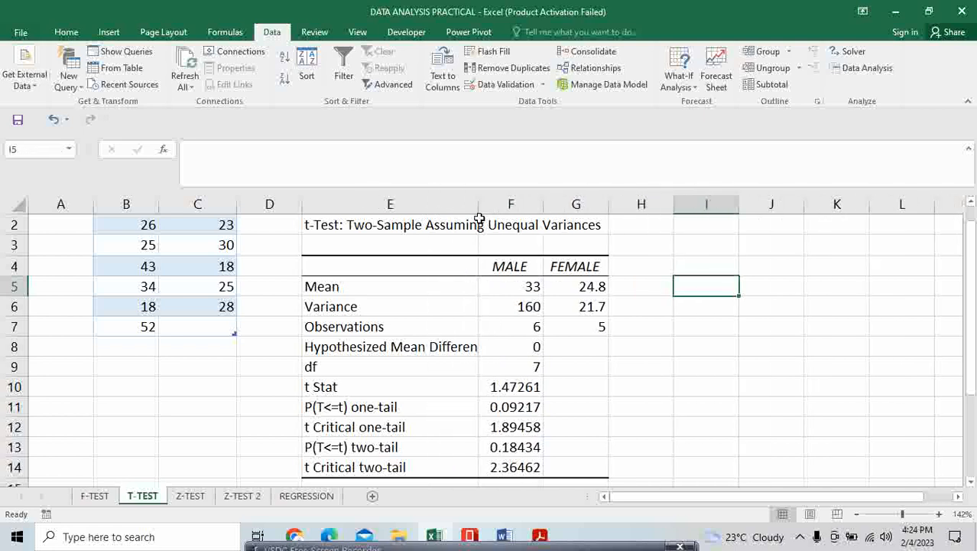
left_click(479, 221)
left_click_drag(479, 205, 510, 210)
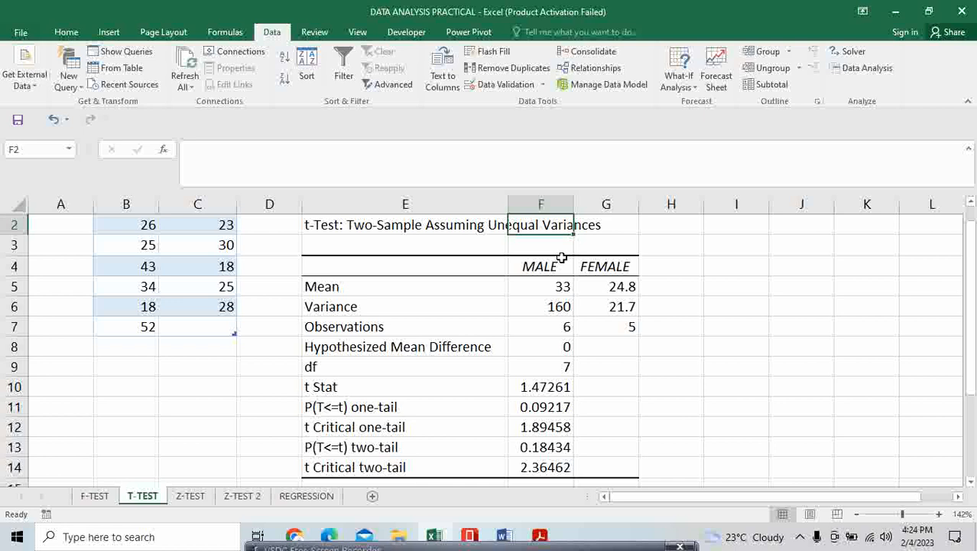
Step: Highlight the t Stat label and its value in E10:F10 with a yellow fill
left_click(362, 388)
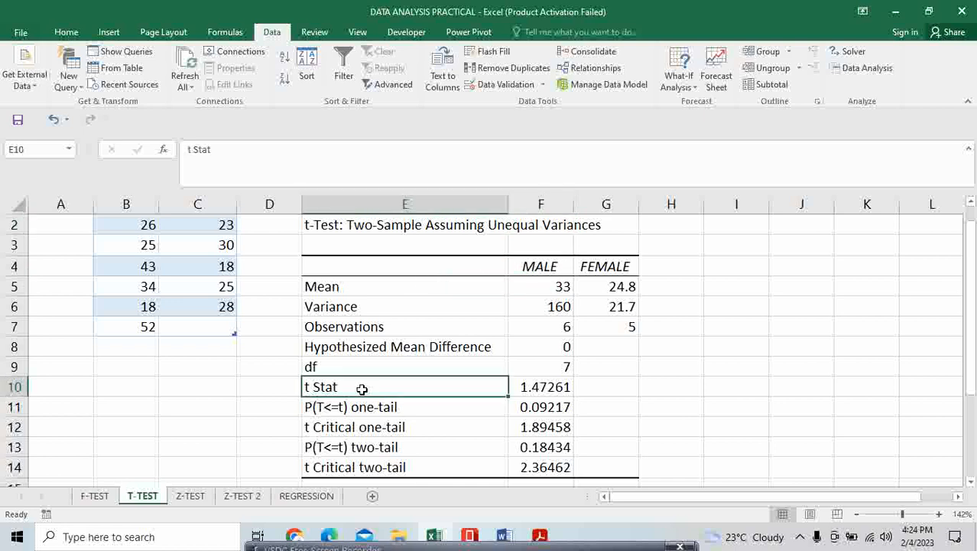
key("shift+Right")
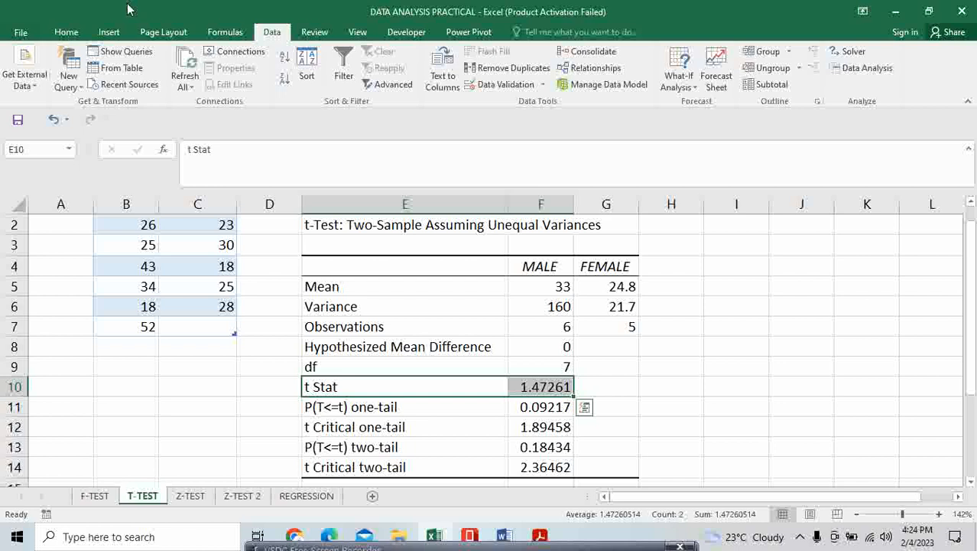
left_click(66, 32)
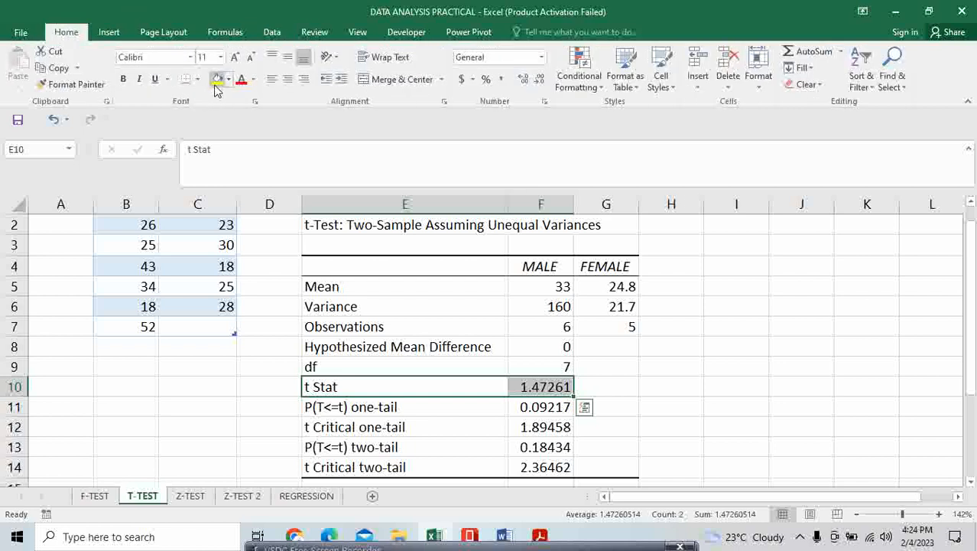
left_click(218, 81)
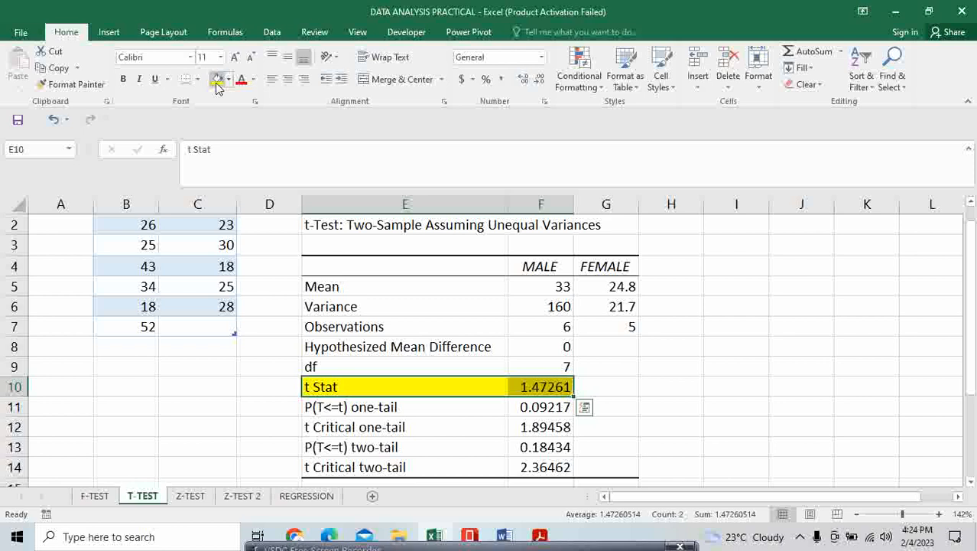
Step: Highlight the t Critical two-tail label and its value in E14:F14 with a blue fill
left_click(399, 468)
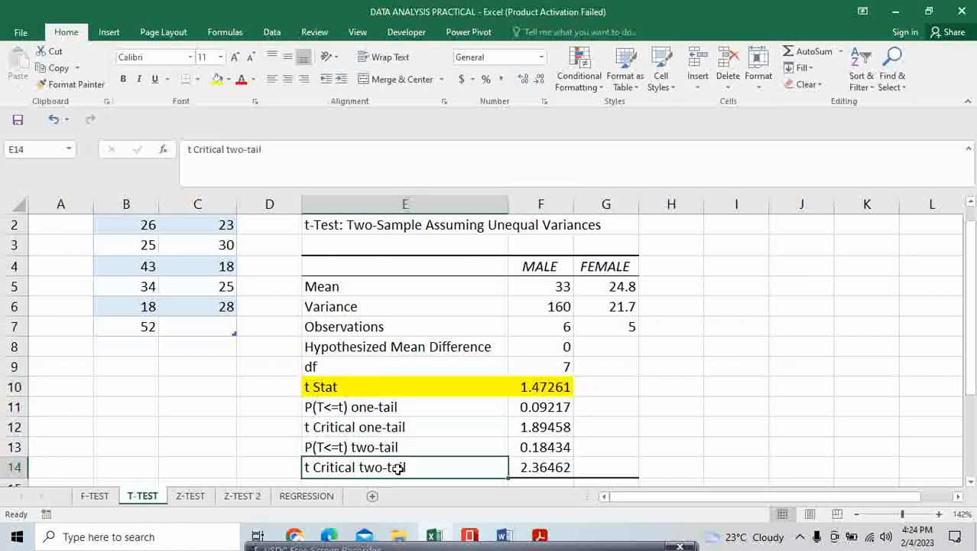
key("shift+Right")
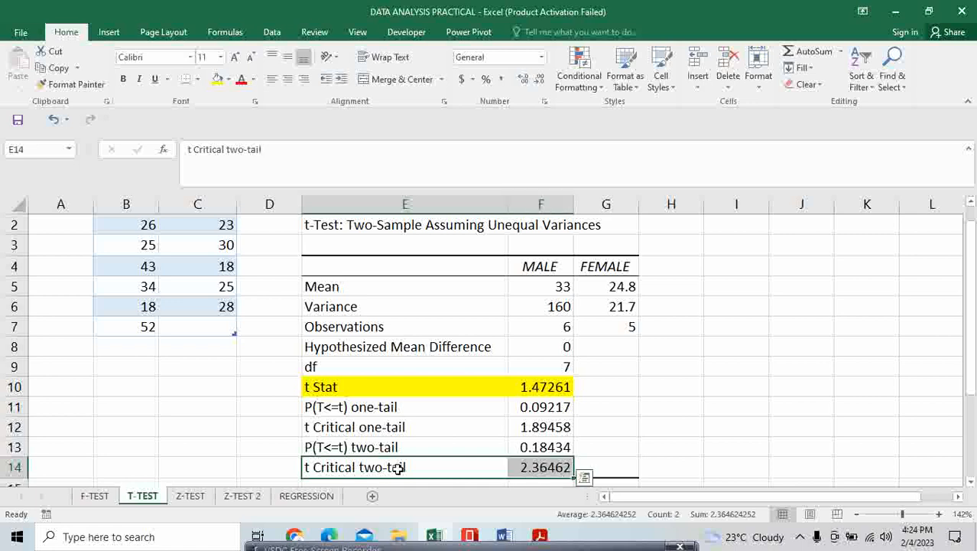
left_click(229, 78)
left_click(318, 111)
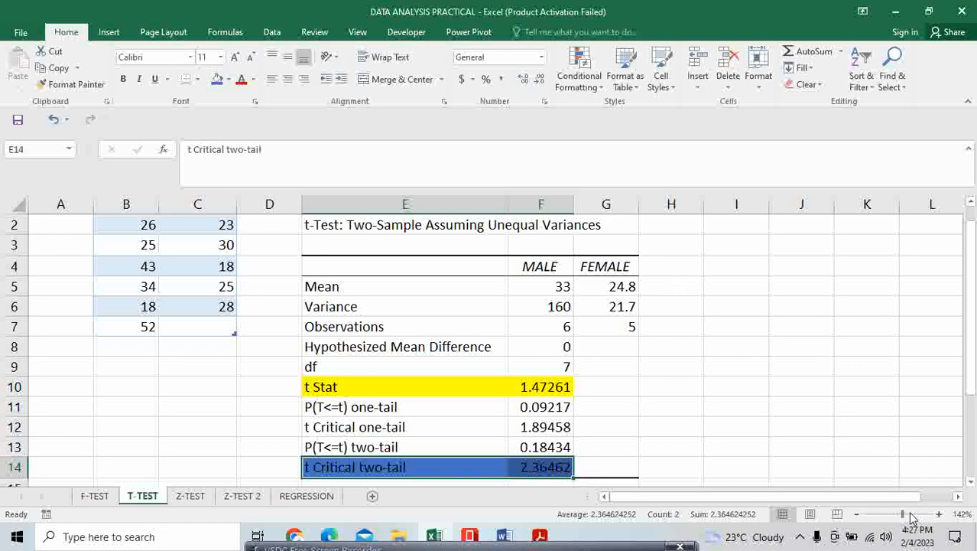
Step: Insert a 2-D clustered column chart from the t-test results table in E4:G14
left_click_drag(908, 517, 902, 521)
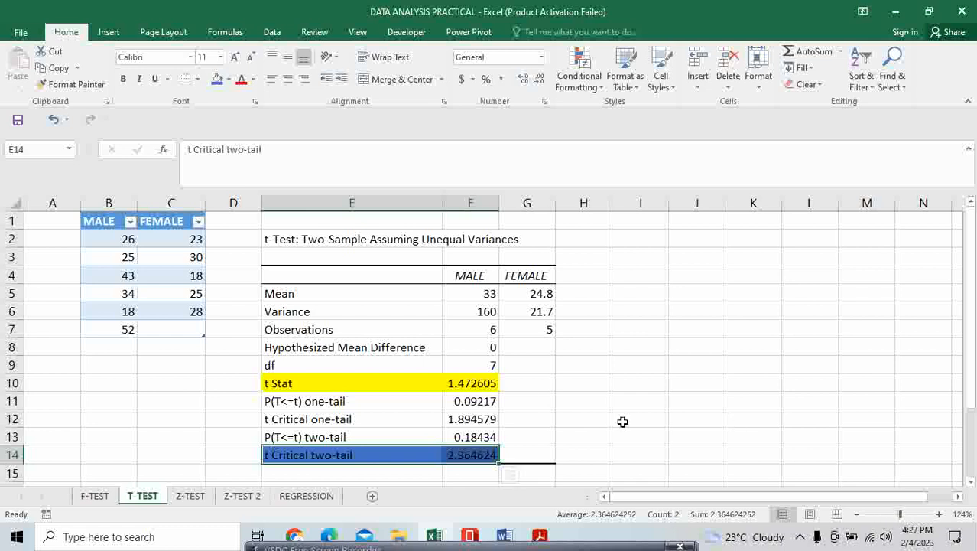
left_click(456, 365)
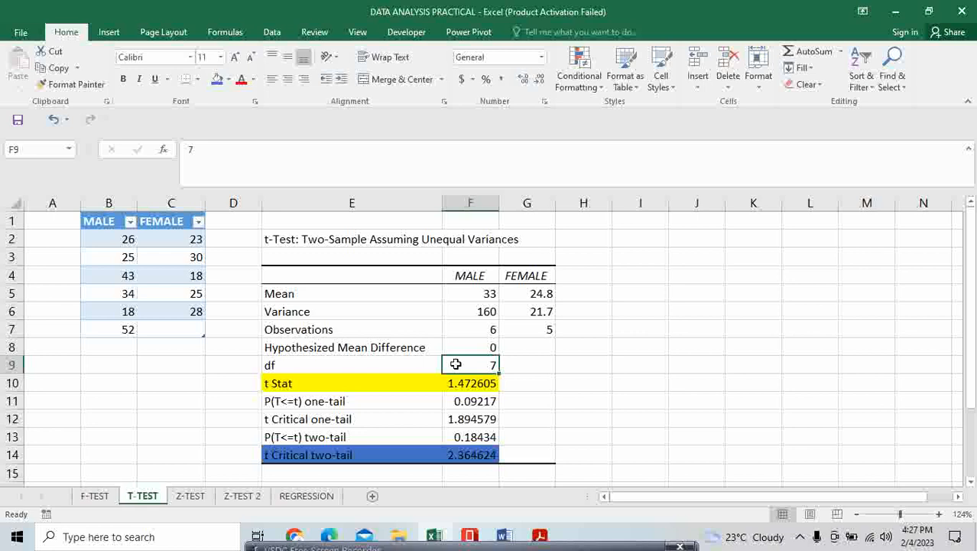
key("ctrl+a")
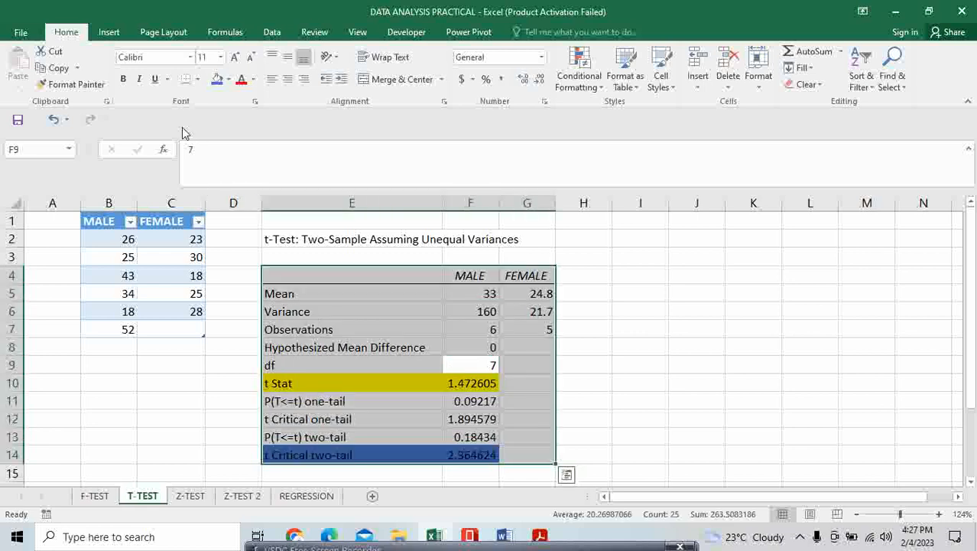
left_click(109, 32)
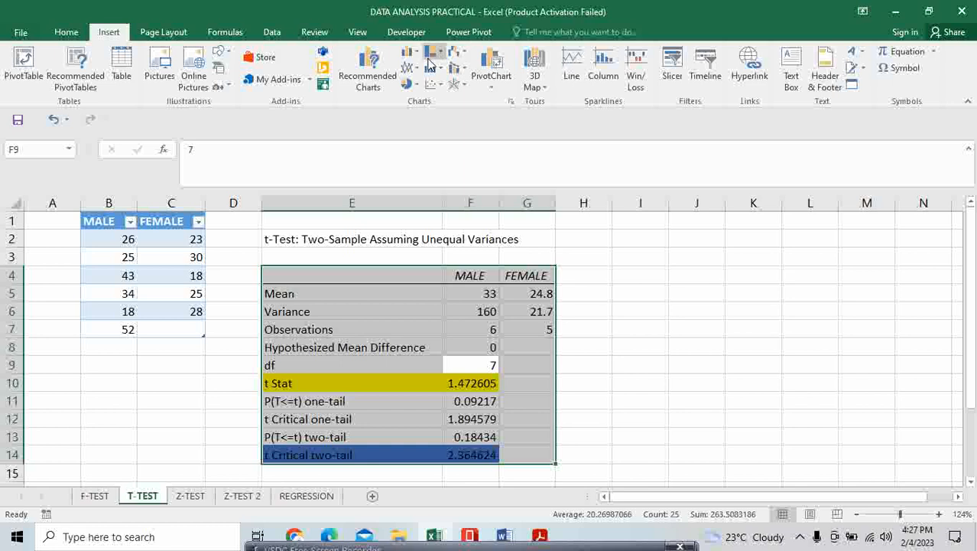
left_click(494, 92)
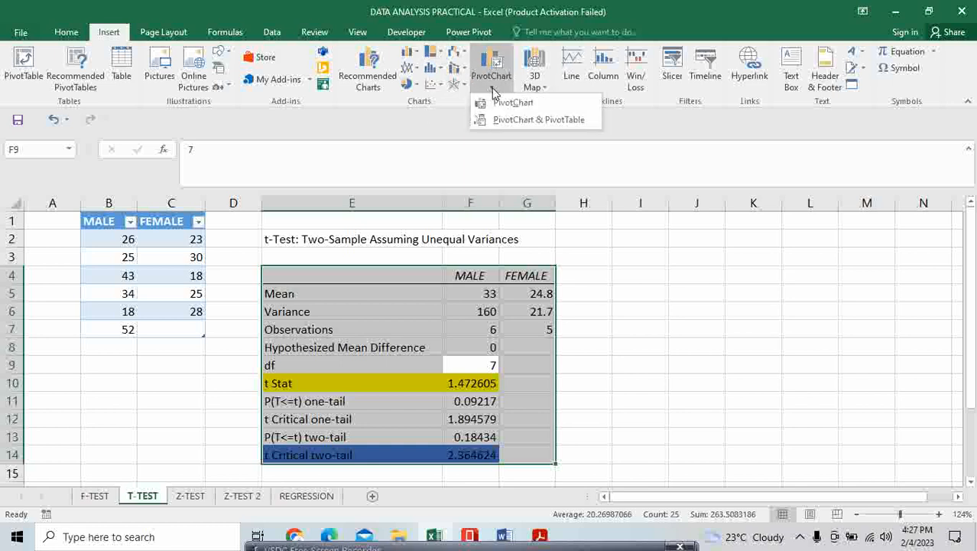
left_click(413, 52)
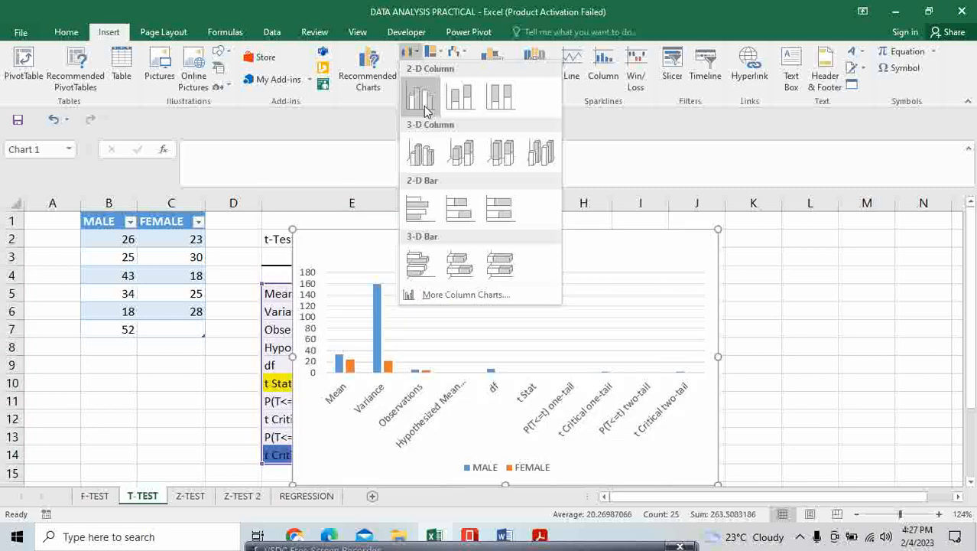
left_click(422, 101)
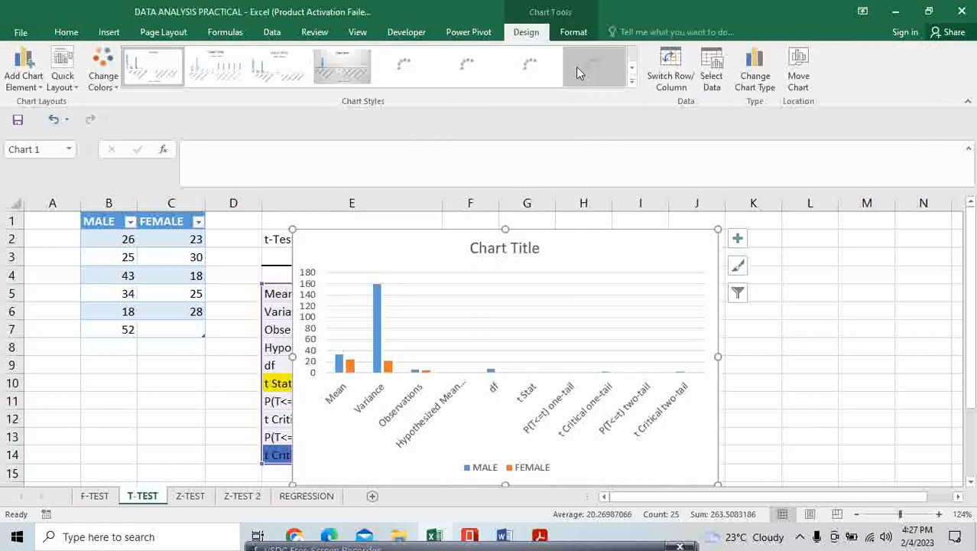
Step: Apply the dark-background chart style with the black gradient and move the chart beside the results, over columns G to N
left_click(576, 72)
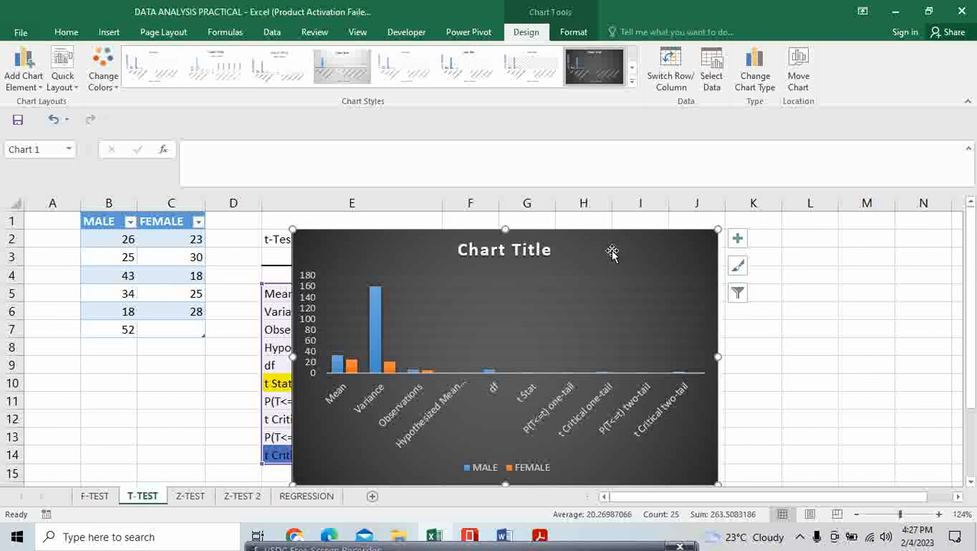
left_click_drag(614, 260, 810, 242)
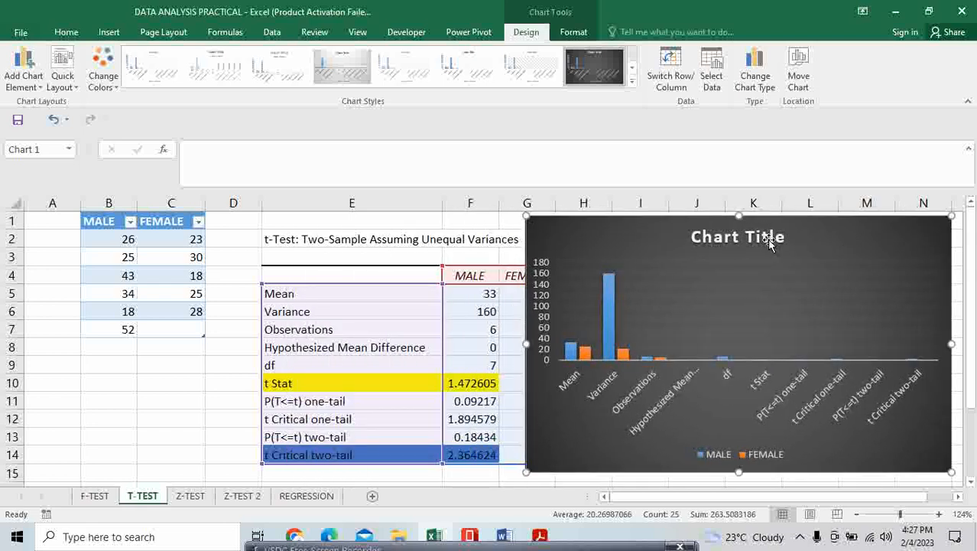
Step: Title the chart T-TEST STUDY HOURS and move it over columns C to G
left_click(780, 238)
type("T")
key("Return")
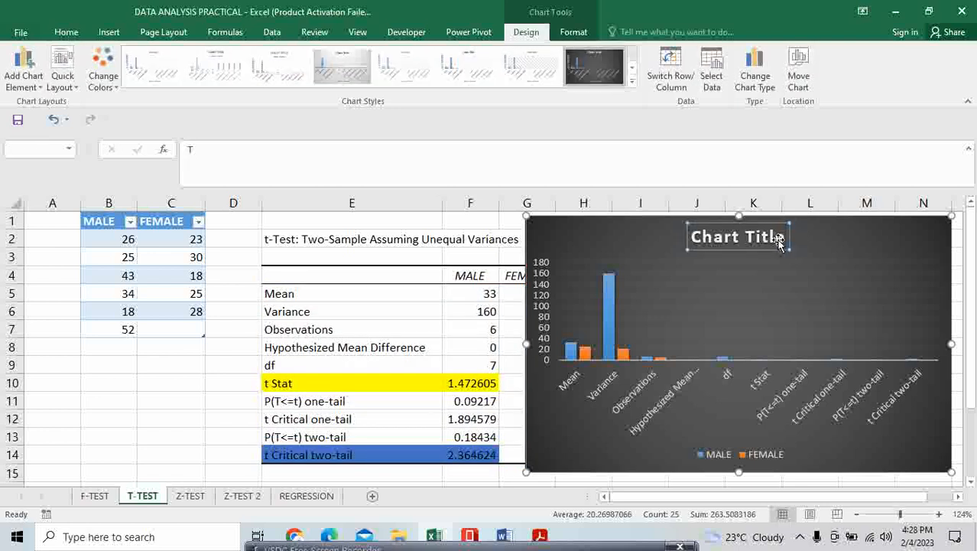
type("-TEST S")
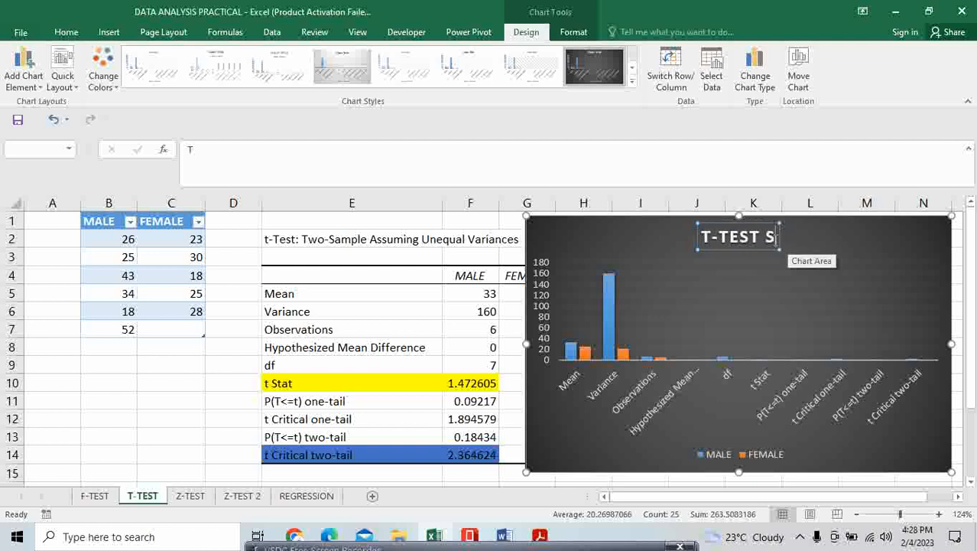
key("BackSpace")
key("BackSpace")
type("STUDY")
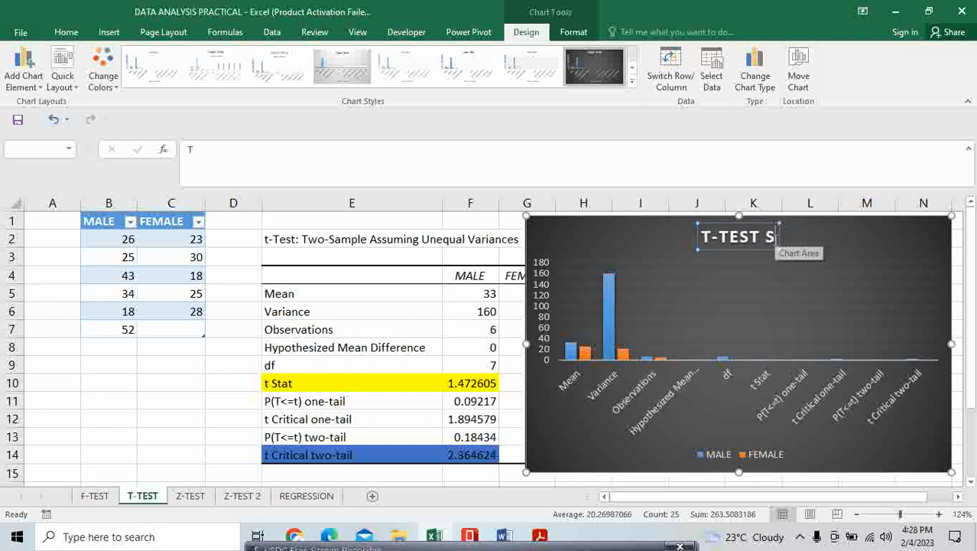
type(" HOURS")
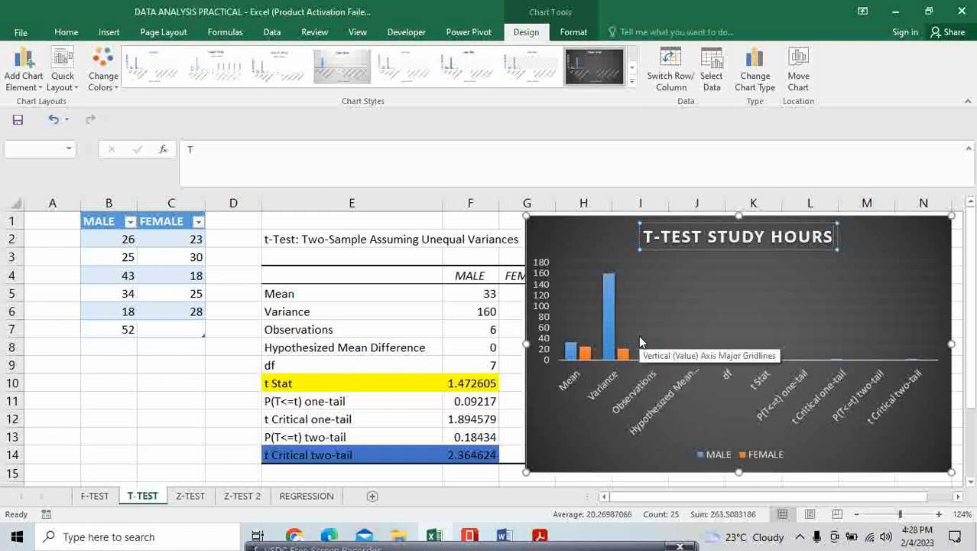
left_click_drag(572, 224, 190, 221)
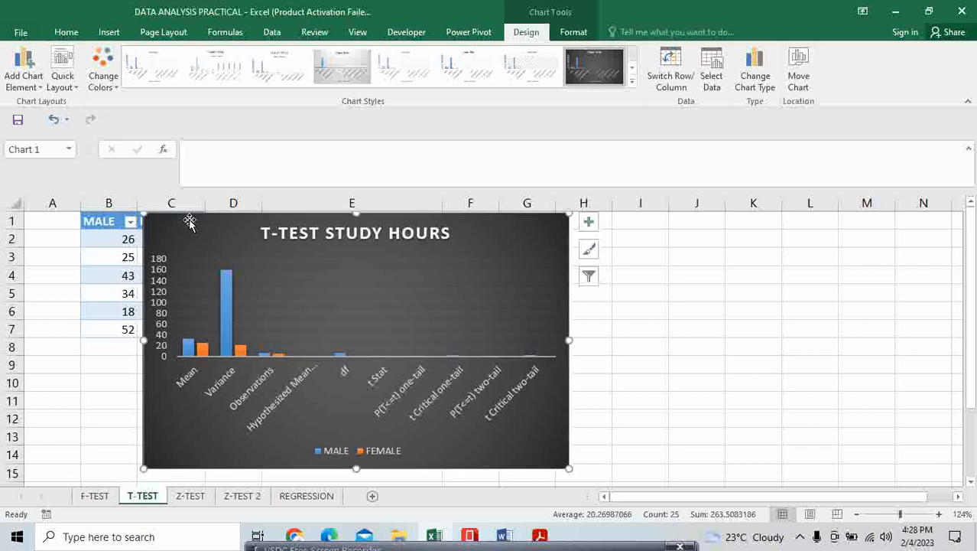